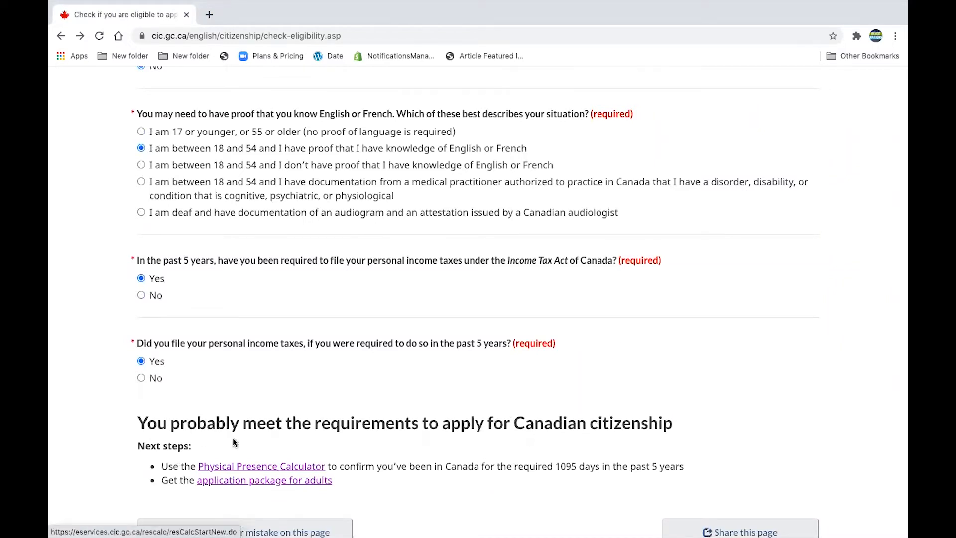
# Open the Physical Presence Calculator page and start a new citizenship calculation
pyautogui.click(259, 469)
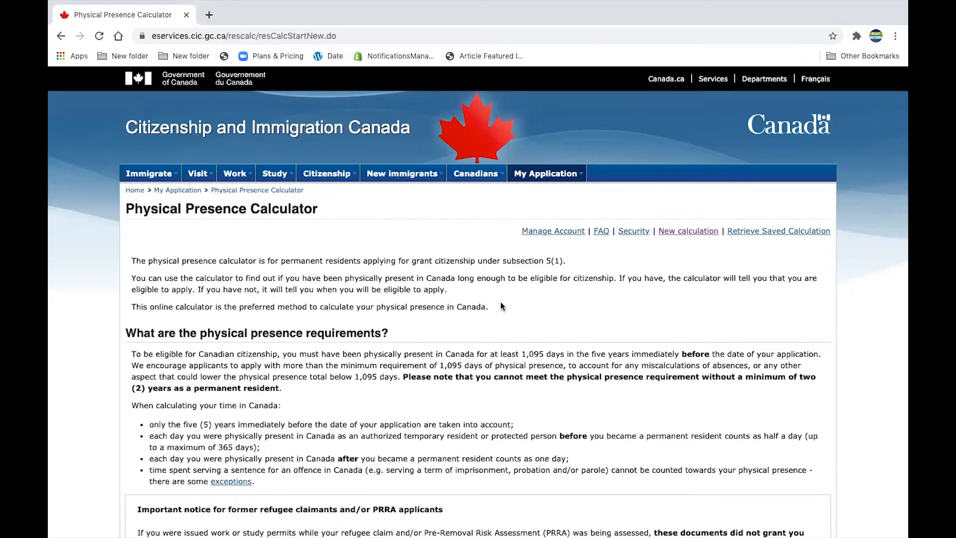
pyautogui.scroll(-1, 605, 403)
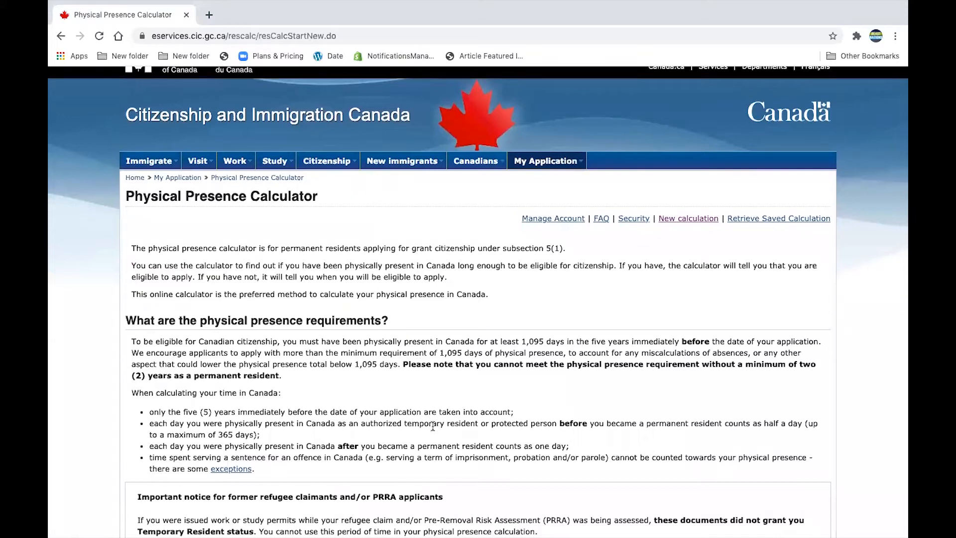
pyautogui.scroll(-3, 432, 426)
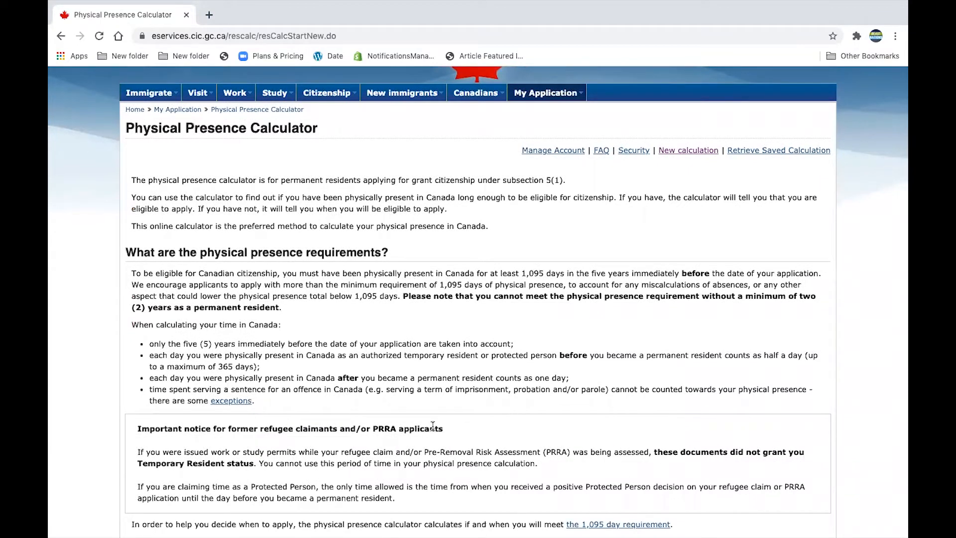
pyautogui.scroll(-10, 433, 426)
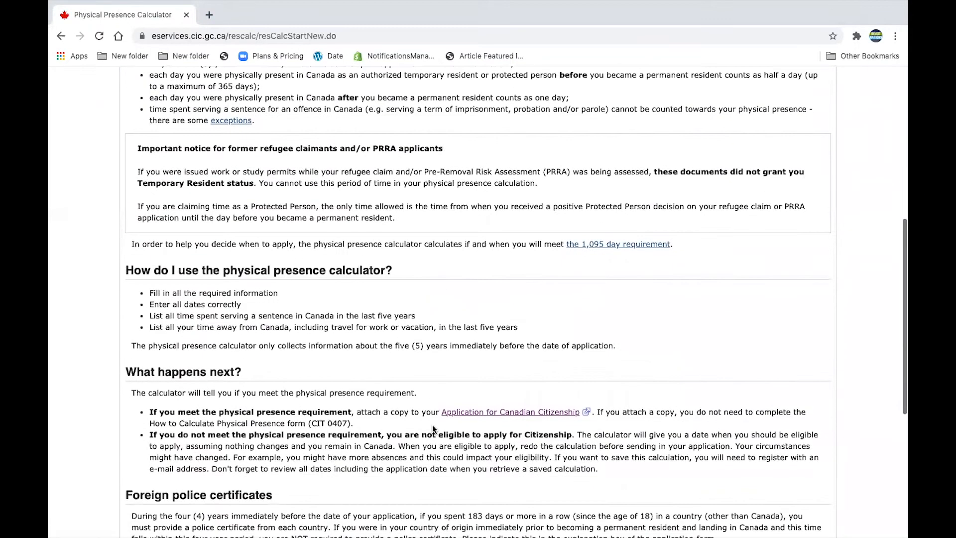
pyautogui.scroll(-10, 432, 425)
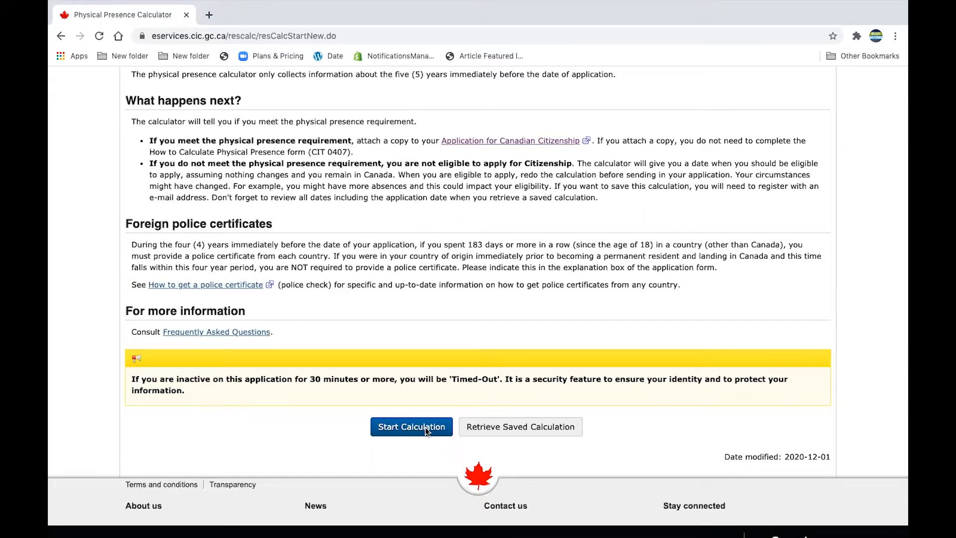
pyautogui.click(425, 427)
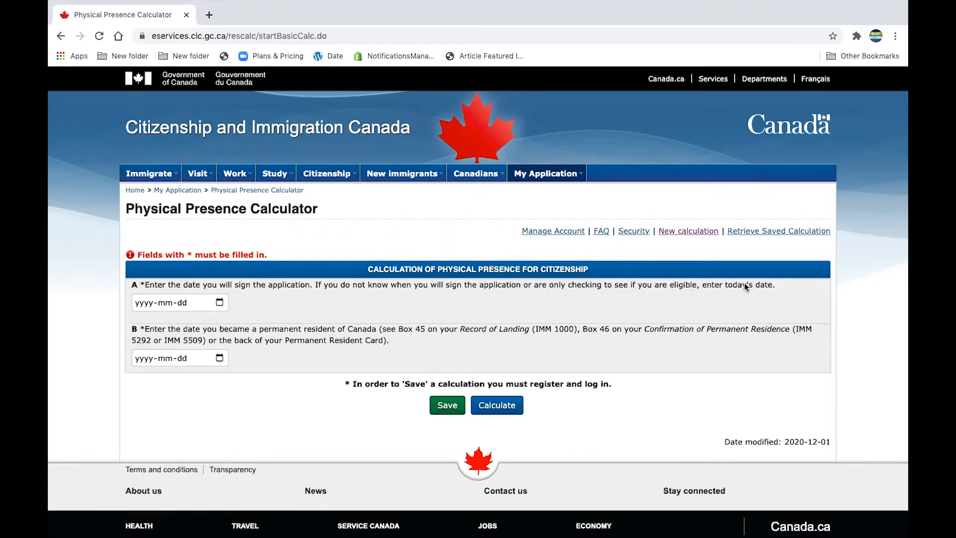
# Pick 2021-03-06 as the application date in the date picker
pyautogui.click(220, 302)
pyautogui.click(249, 365)
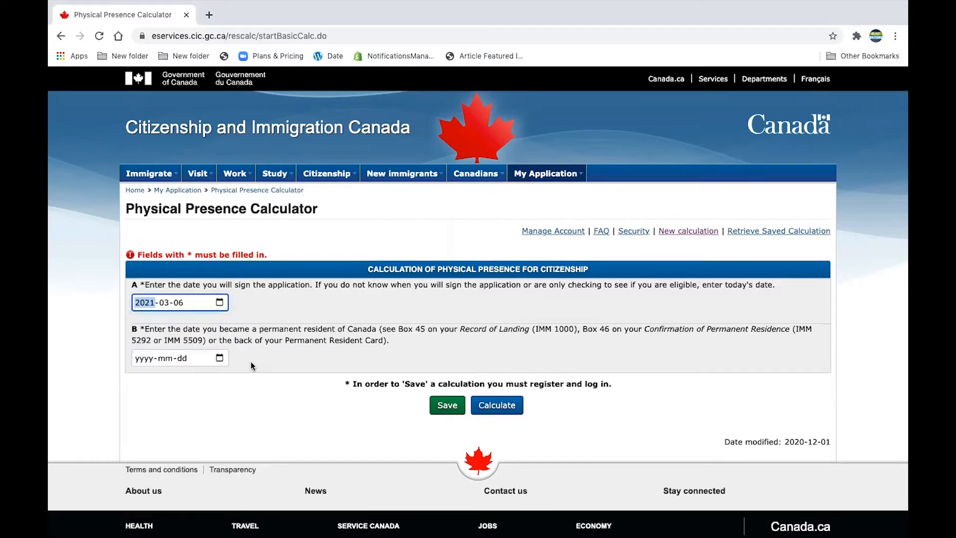
pyautogui.click(296, 361)
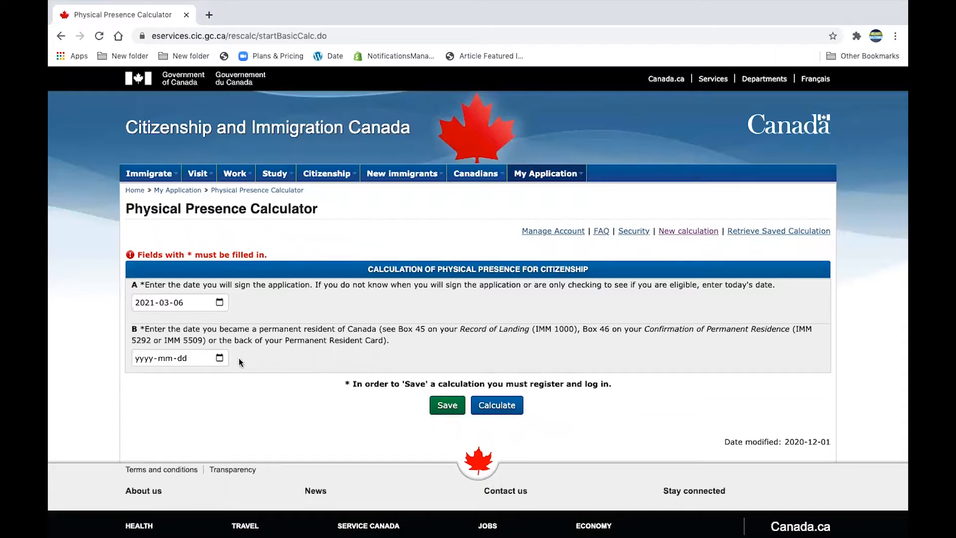
# Enter 2018-03-11 as the permanent residence date and calculate
pyautogui.click(151, 357)
pyautogui.write('2018-00-dd')
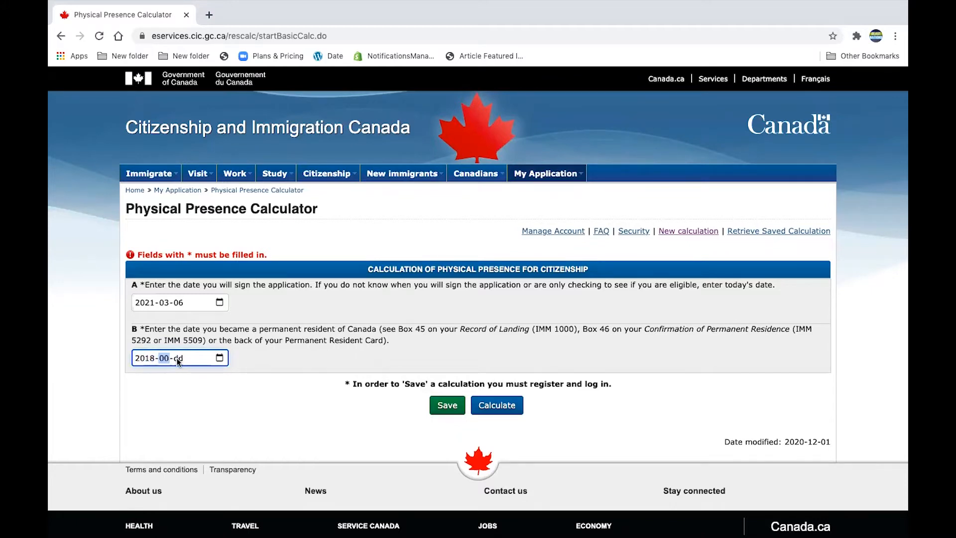
pyautogui.write('11')
pyautogui.click(298, 363)
pyautogui.click(509, 408)
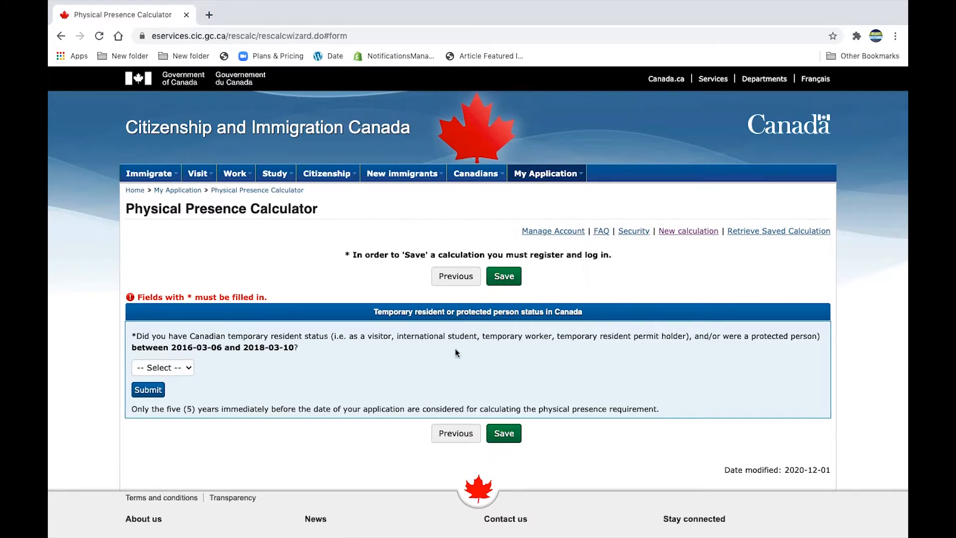
# Answer Yes to holding temporary resident status since 2016-03-06 and submit
pyautogui.click(188, 369)
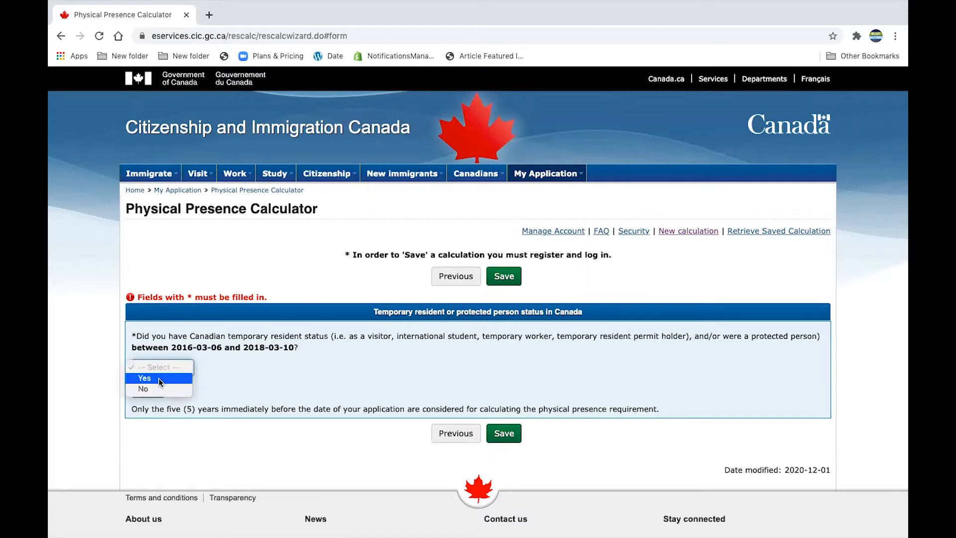
pyautogui.click(158, 378)
pyautogui.click(158, 391)
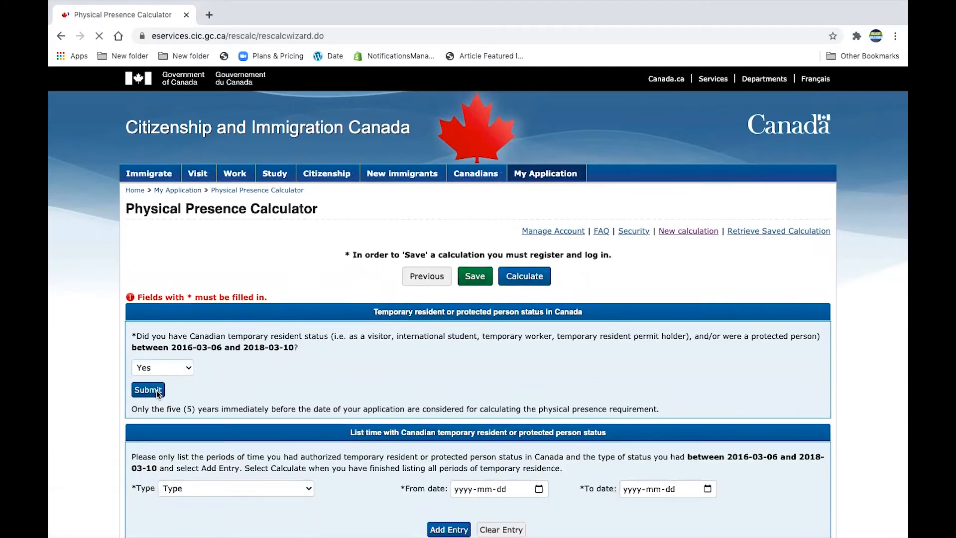
pyautogui.scroll(-2, 279, 399)
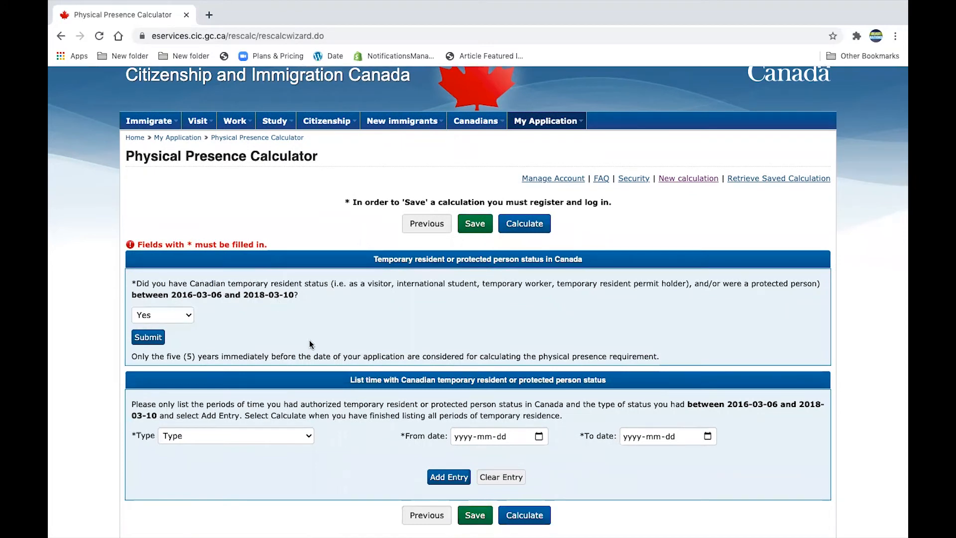
pyautogui.scroll(-3, 310, 344)
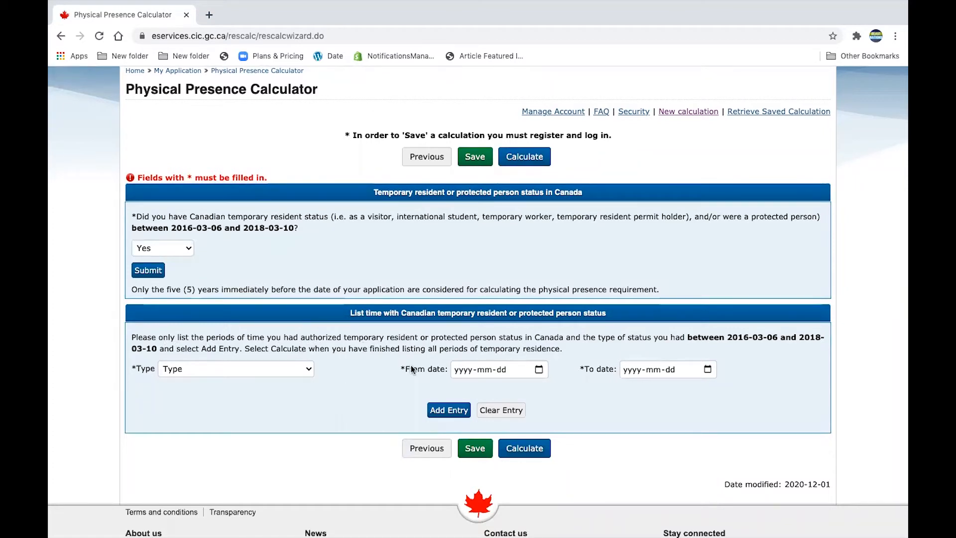
# Choose Temporary Worker as the status type with start date 2016-03-07
pyautogui.click(309, 370)
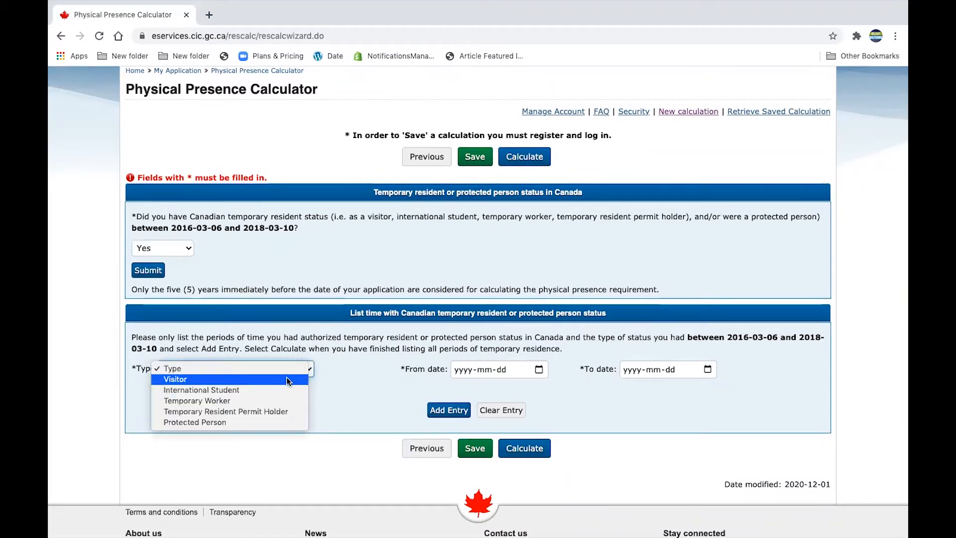
pyautogui.click(270, 398)
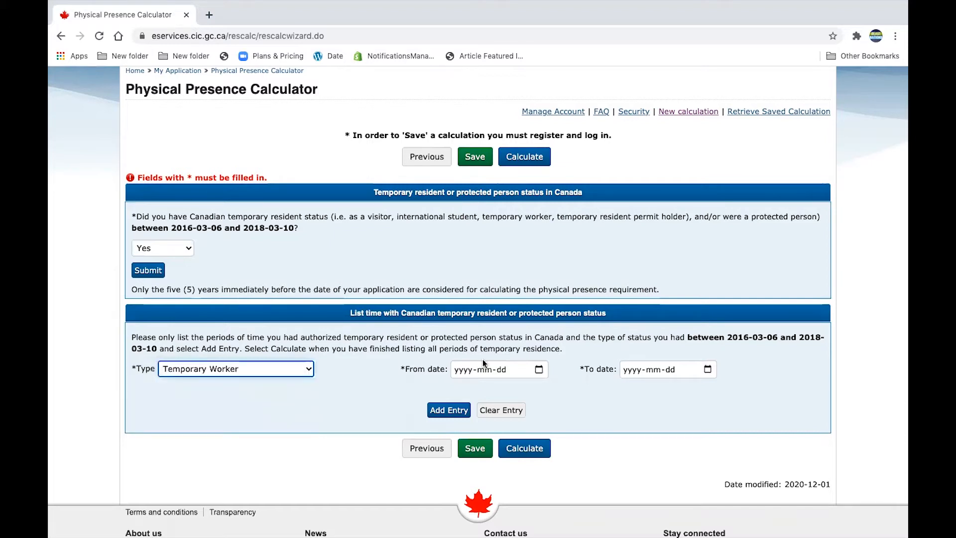
pyautogui.click(466, 371)
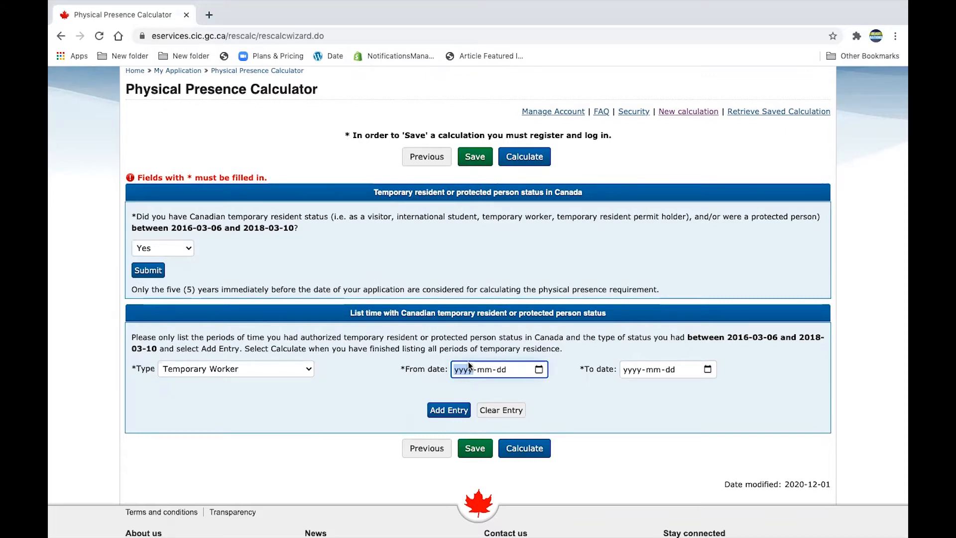
pyautogui.write('2016-mm-dd')
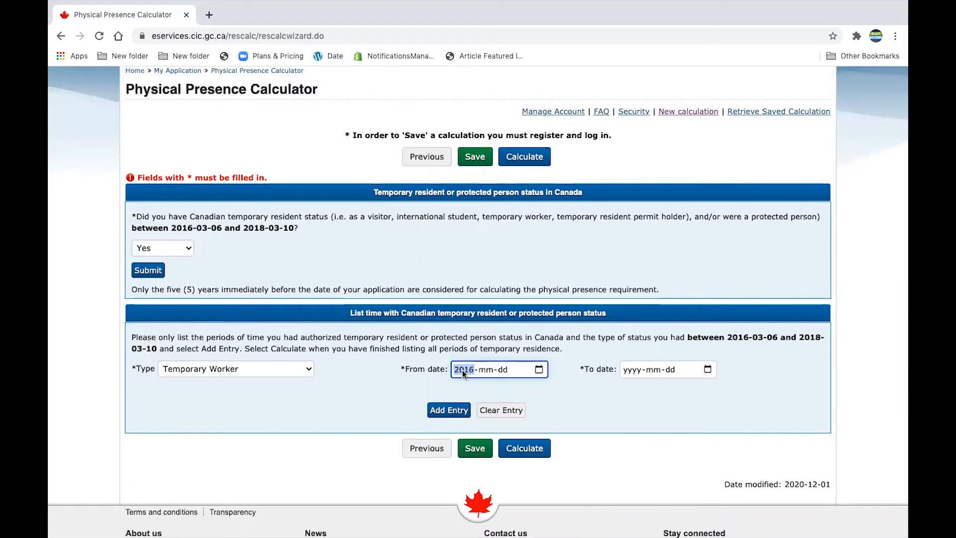
pyautogui.click(488, 370)
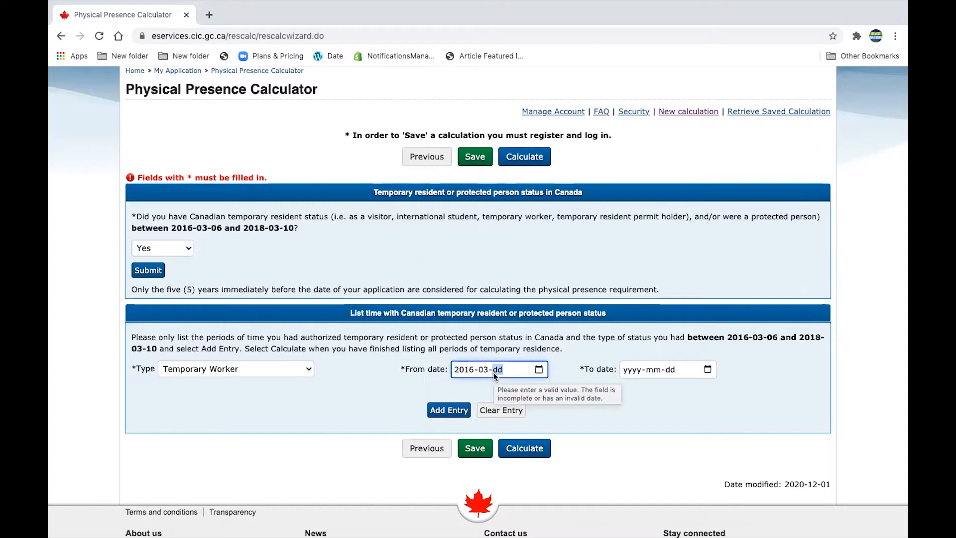
pyautogui.write('07')
pyautogui.click(642, 382)
# Enter end date 2018-03-11 and add the Temporary Worker period as an entry
pyautogui.click(637, 370)
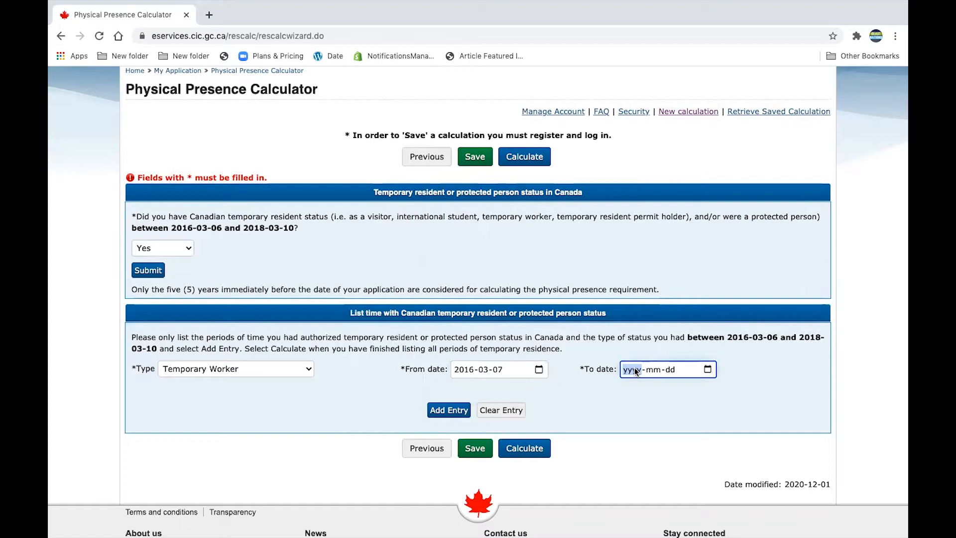
pyautogui.write('2018')
pyautogui.click(656, 369)
pyautogui.write('03-11')
pyautogui.click(464, 412)
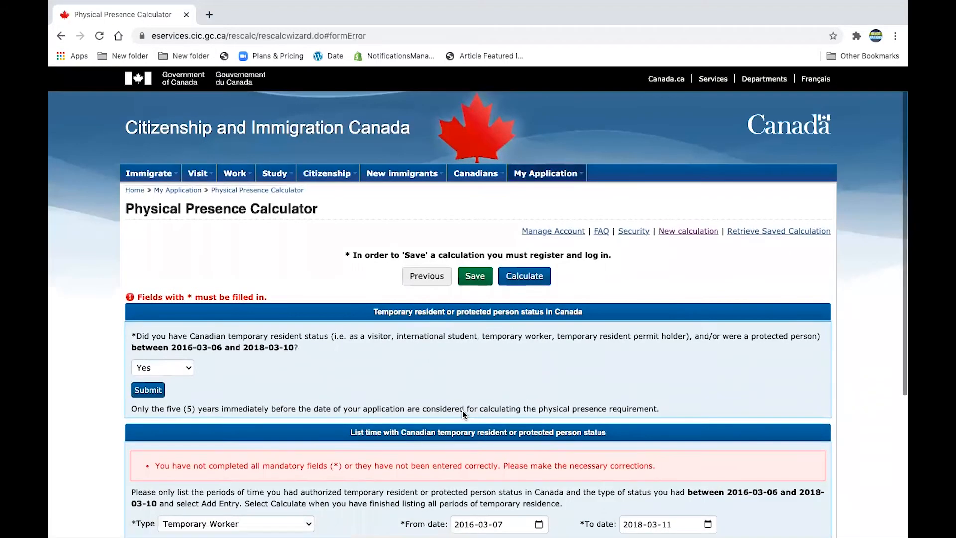
pyautogui.scroll(-4, 463, 411)
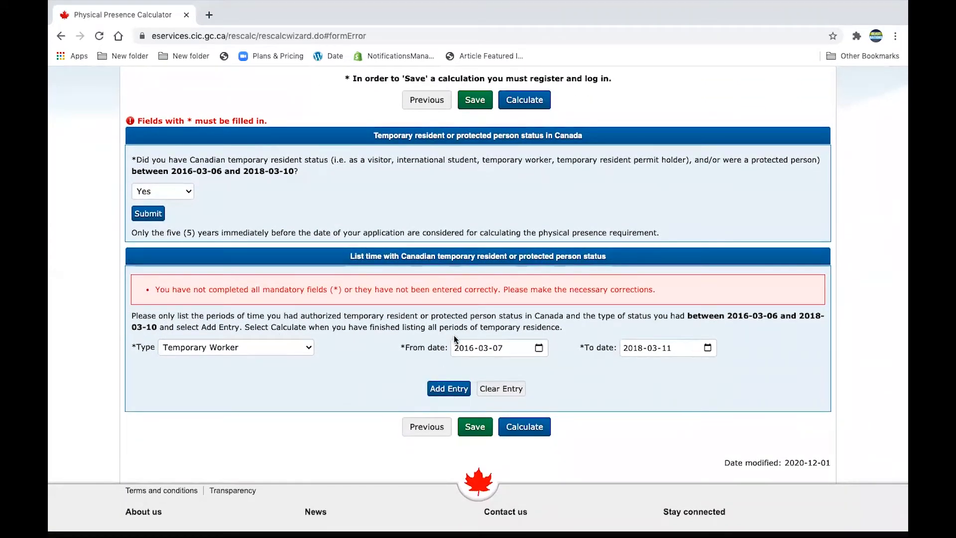
pyautogui.scroll(1, 454, 339)
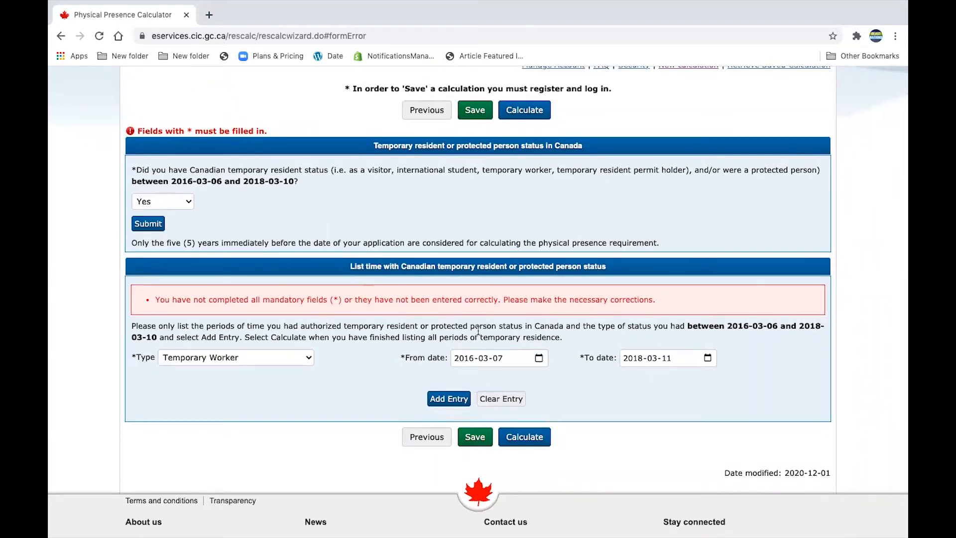
pyautogui.click(504, 360)
pyautogui.click(499, 356)
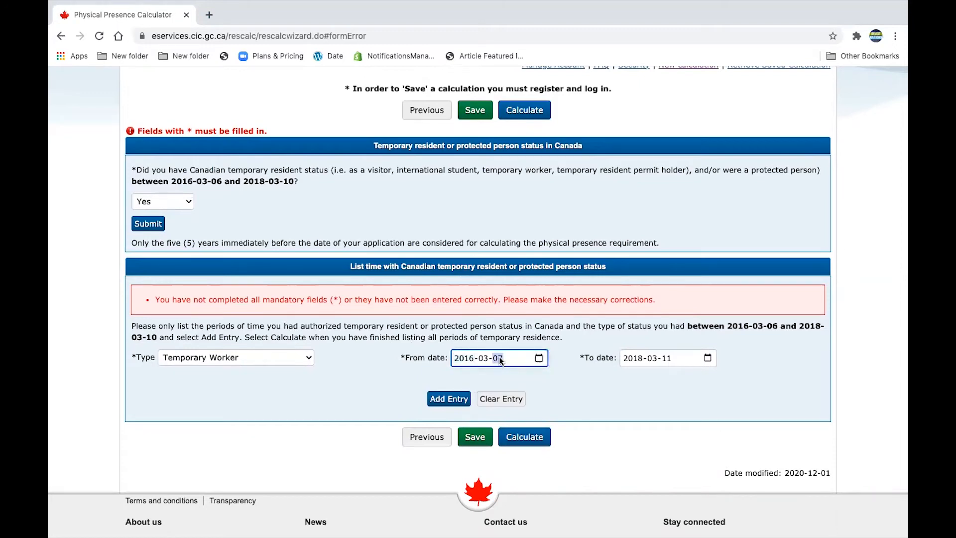
pyautogui.write('6')
pyautogui.click(635, 398)
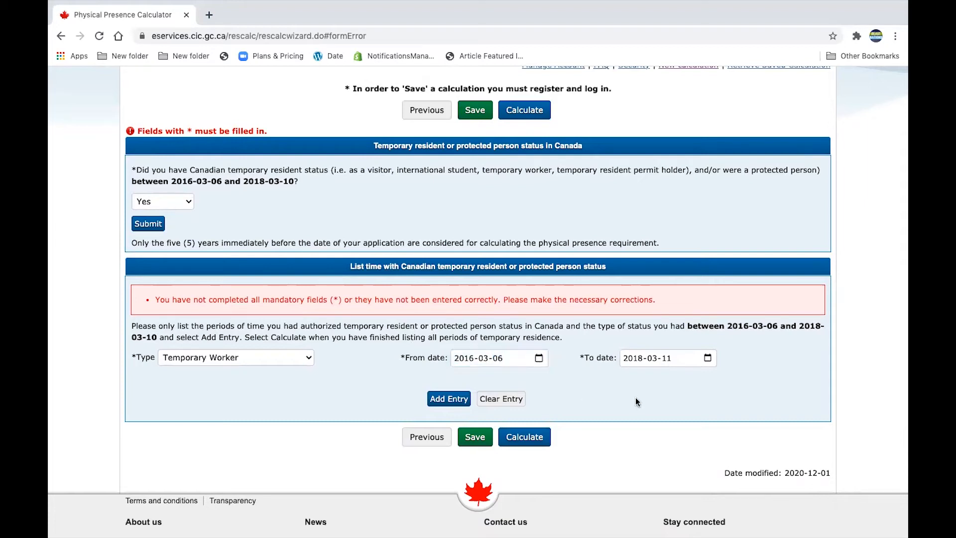
pyautogui.click(668, 360)
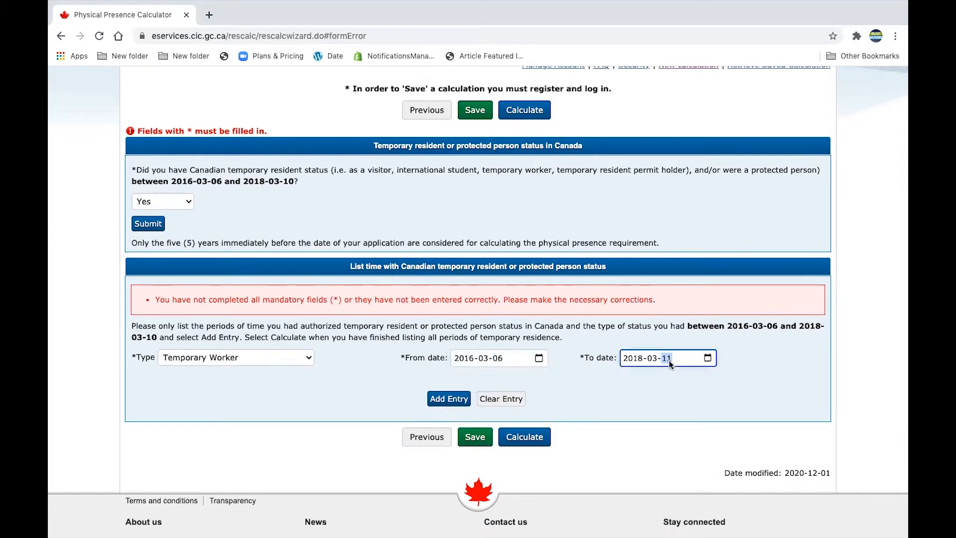
pyautogui.click(643, 376)
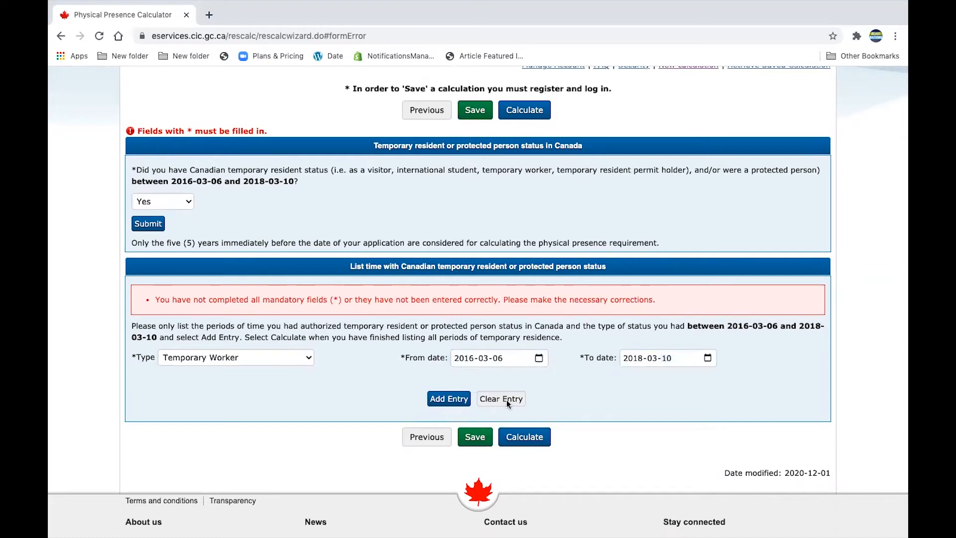
pyautogui.click(451, 399)
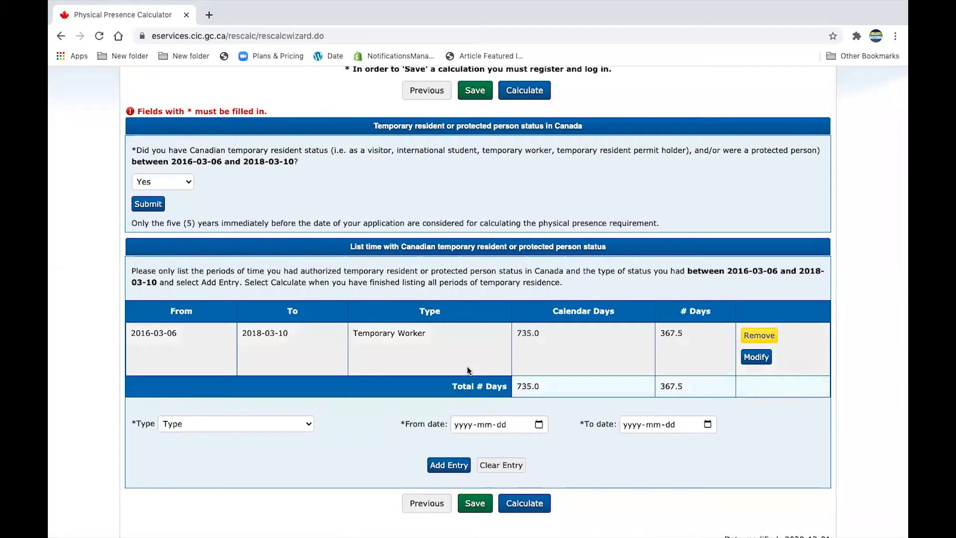
pyautogui.scroll(-1, 422, 368)
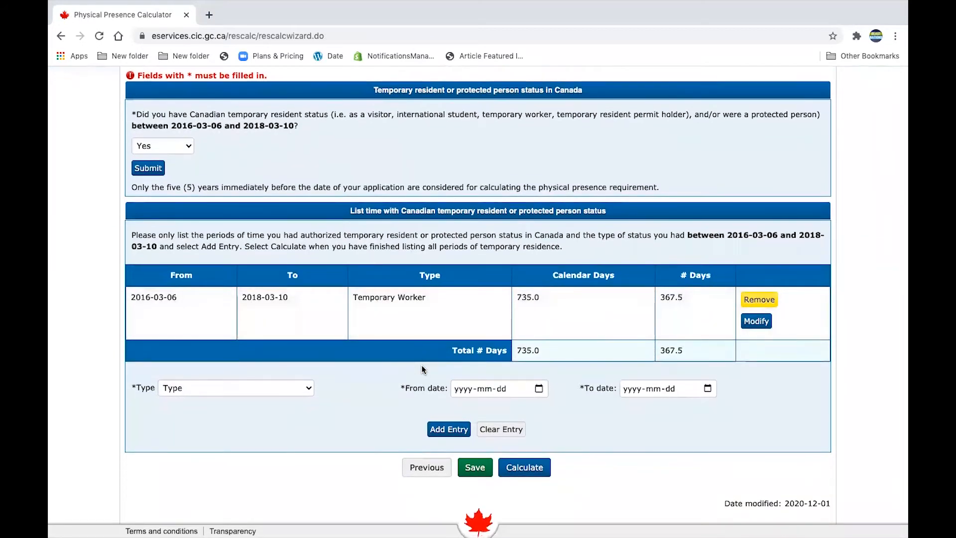
pyautogui.scroll(-2, 415, 312)
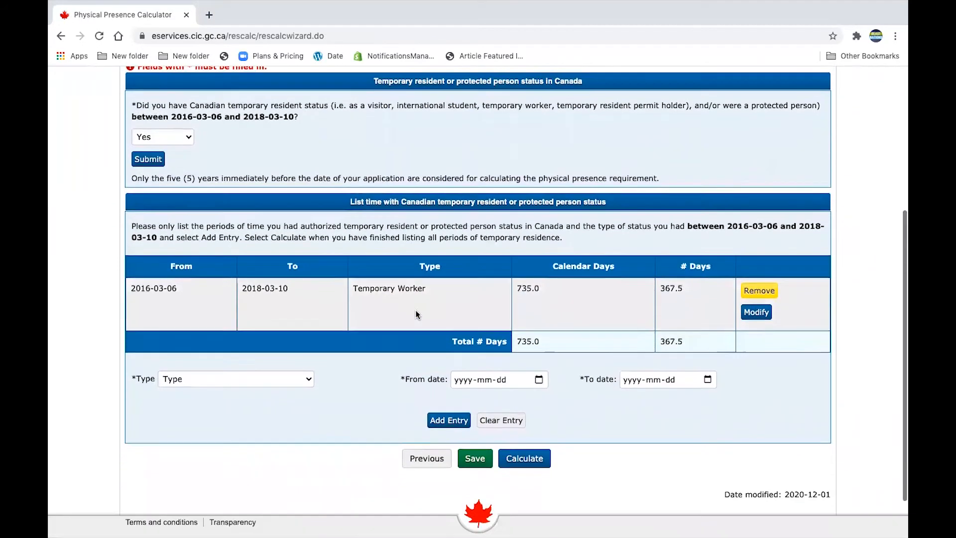
pyautogui.scroll(-1, 352, 324)
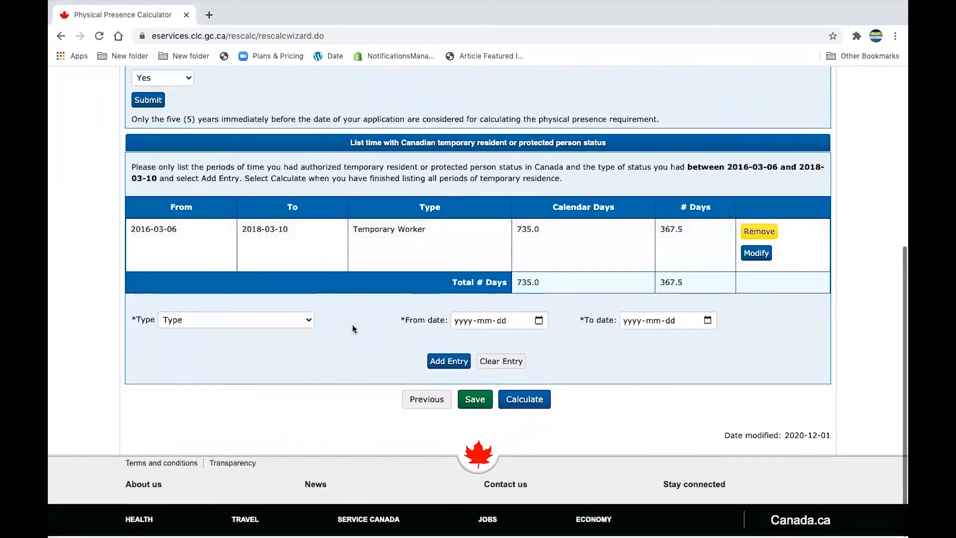
pyautogui.scroll(1, 315, 299)
pyautogui.click(303, 346)
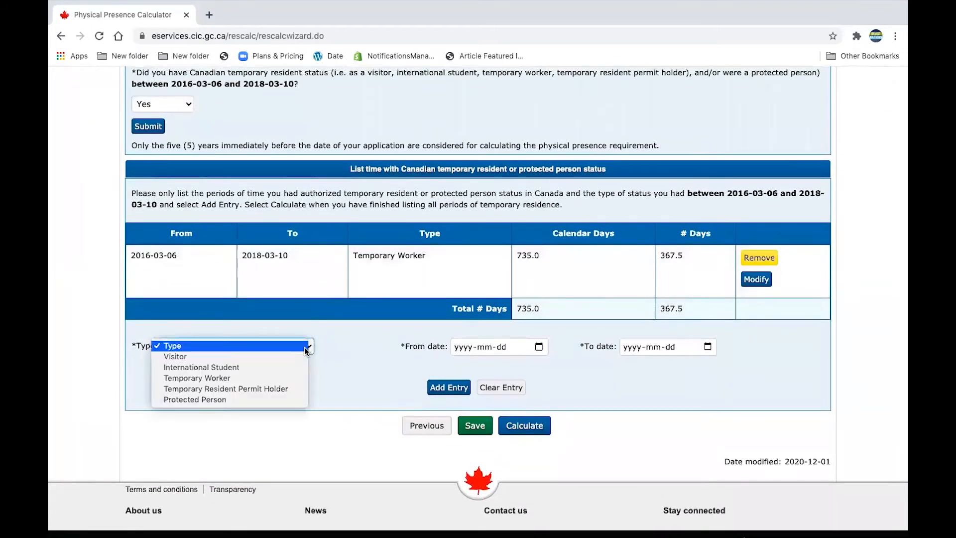
pyautogui.click(387, 378)
pyautogui.click(308, 349)
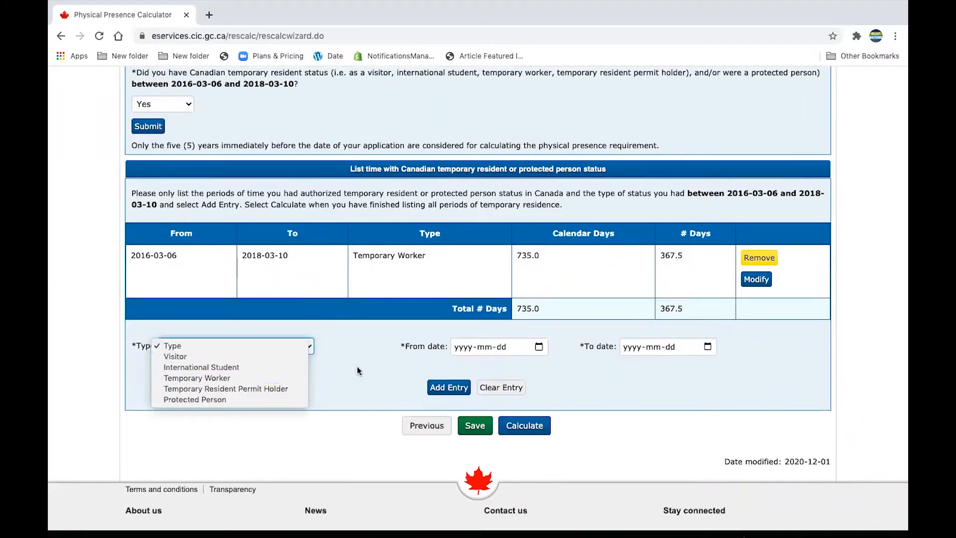
pyautogui.click(354, 381)
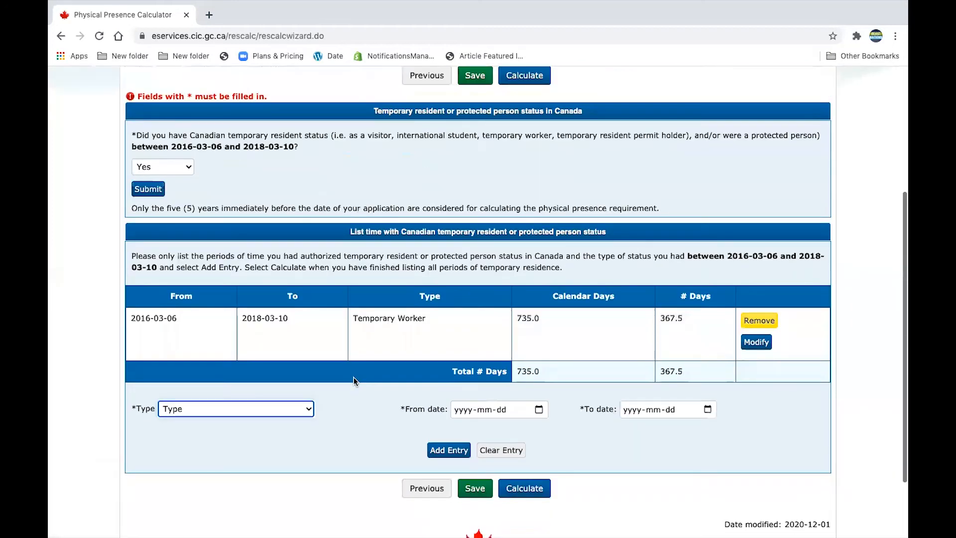
pyautogui.scroll(-3, 354, 377)
# Run the calculation and answer No to having served a sentence
pyautogui.click(516, 402)
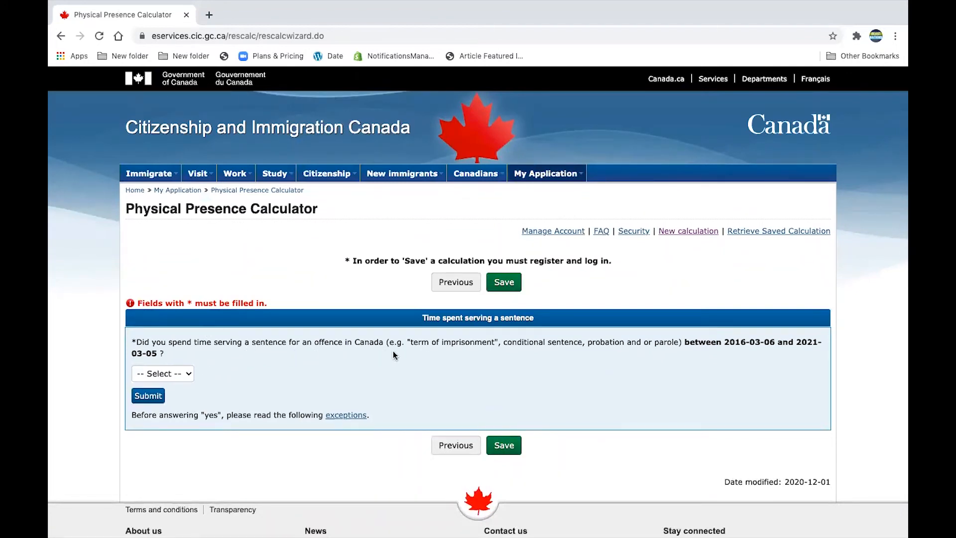
pyautogui.click(175, 374)
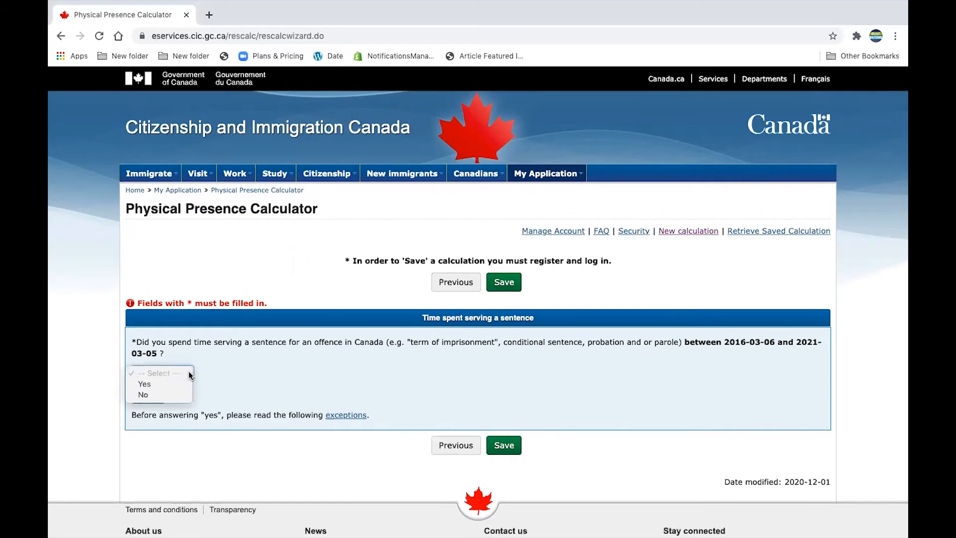
pyautogui.click(166, 395)
pyautogui.scroll(-2, 417, 380)
pyautogui.click(149, 351)
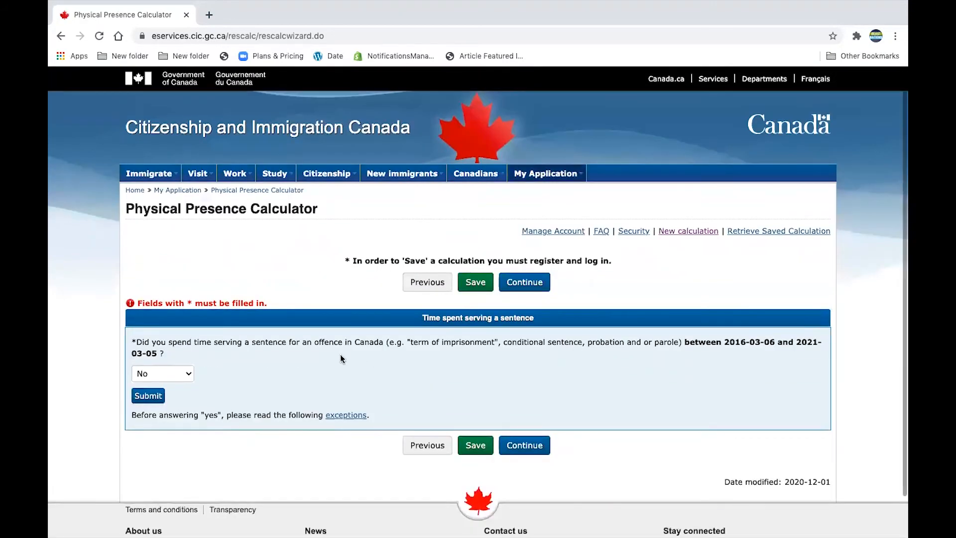
pyautogui.scroll(-2, 281, 370)
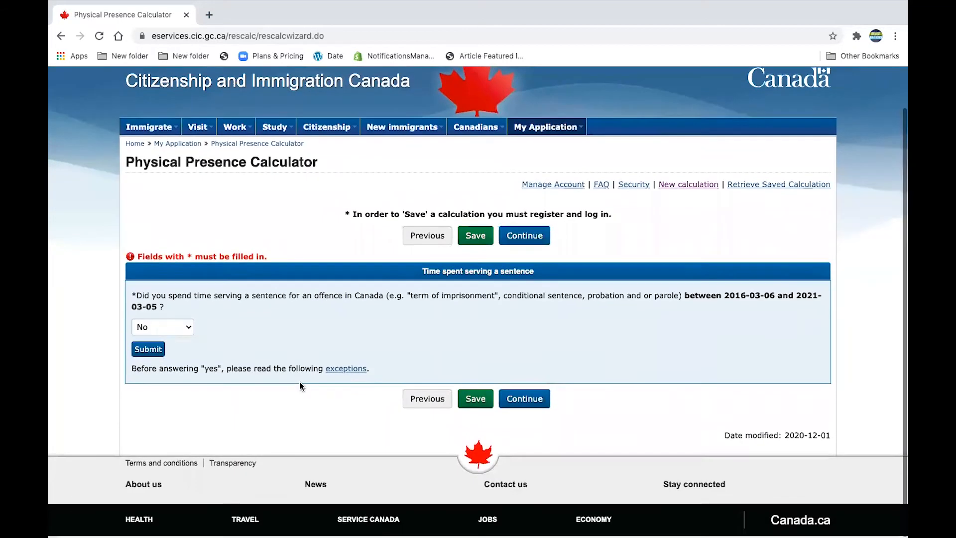
pyautogui.click(521, 399)
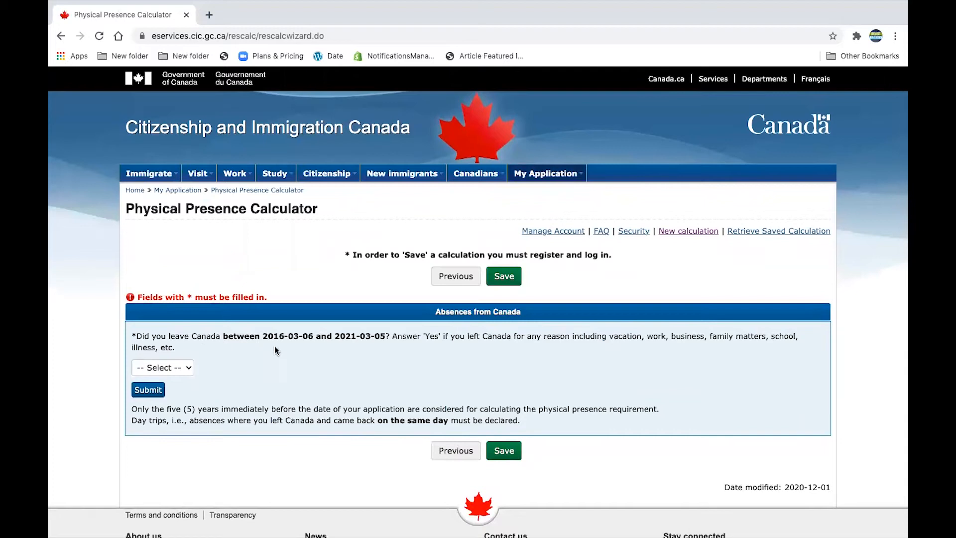
# Answer No to absences from Canada and continue to the 1,456-day results
pyautogui.click(189, 367)
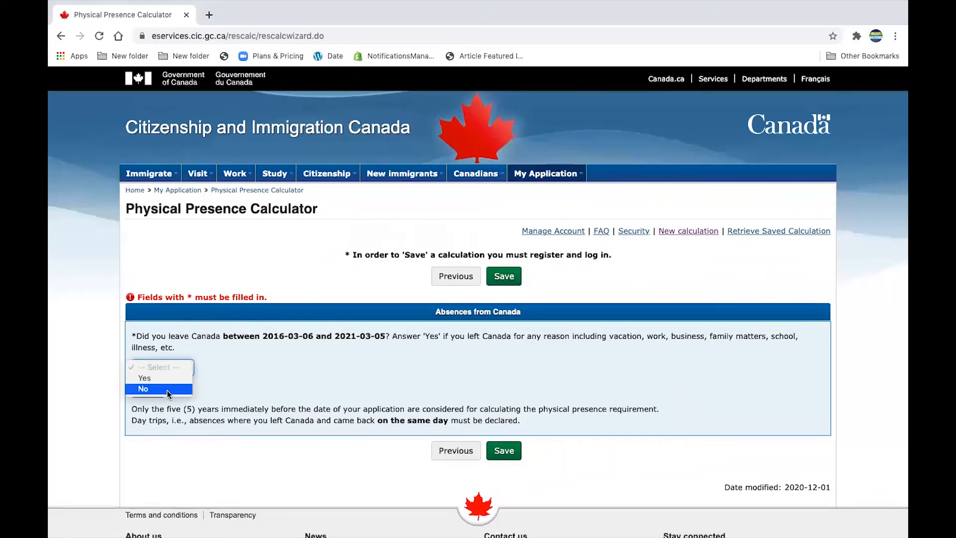
pyautogui.click(166, 389)
pyautogui.click(146, 393)
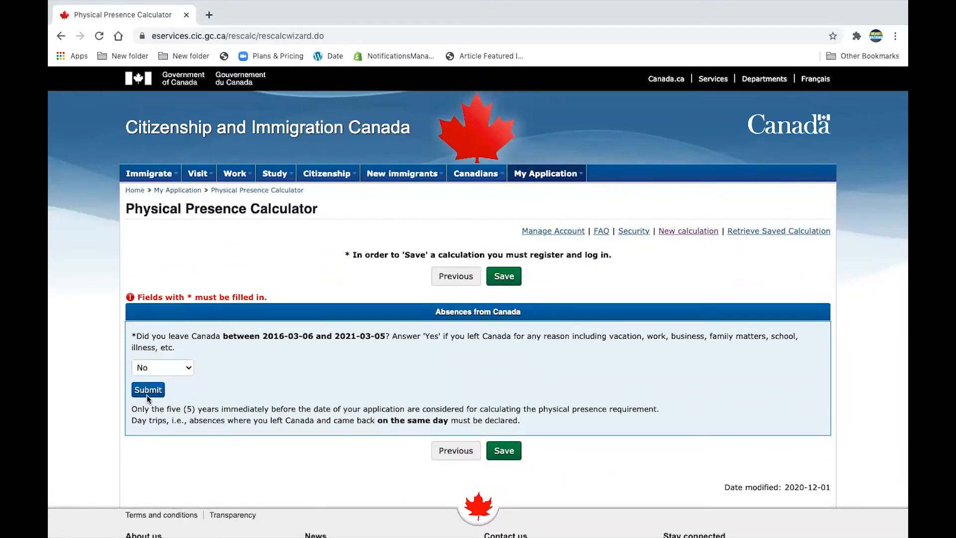
pyautogui.click(523, 452)
pyautogui.scroll(-3, 618, 438)
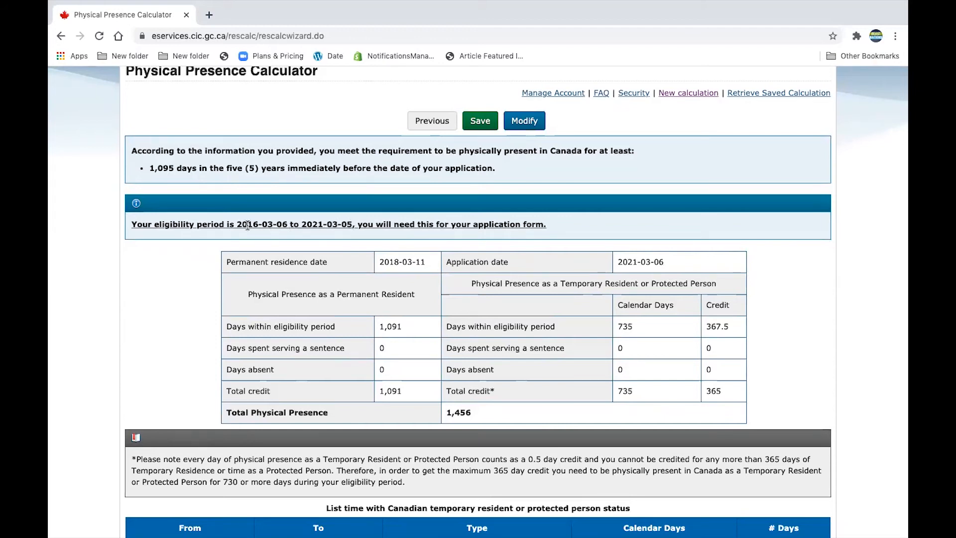
# Highlight the eligibility period line, 2016-03-06 to 2021-03-05, in the results
pyautogui.moveTo(352, 223); pyautogui.dragTo(238, 219)
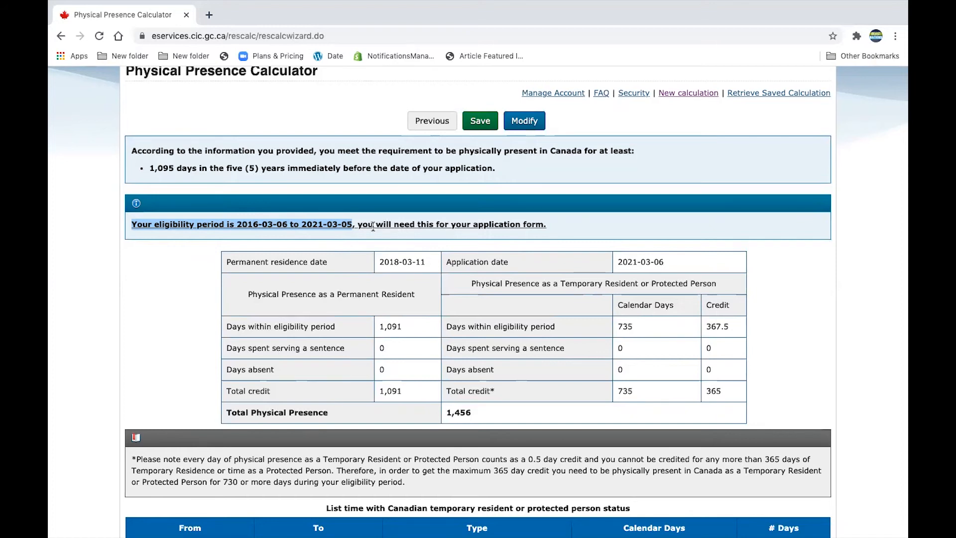
pyautogui.scroll(-1, 557, 263)
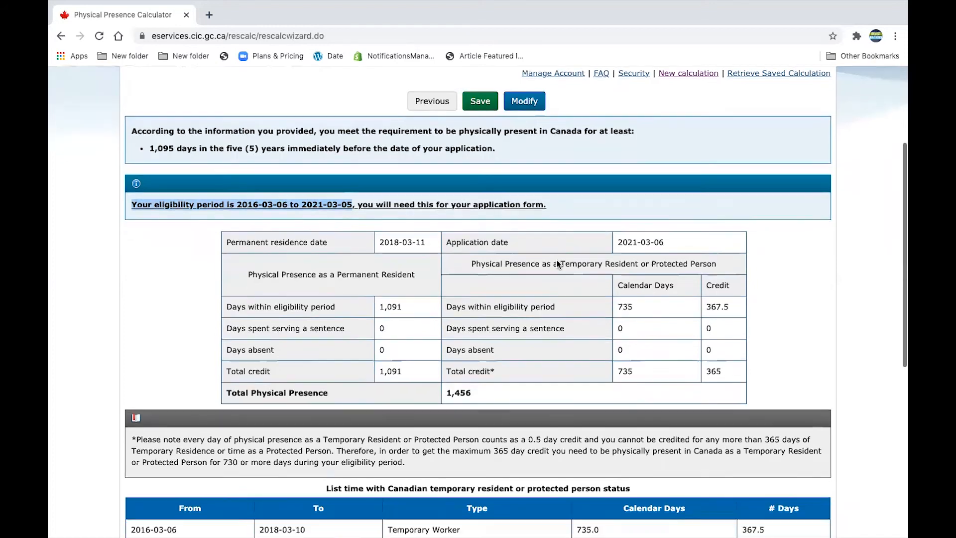
pyautogui.scroll(-1, 433, 253)
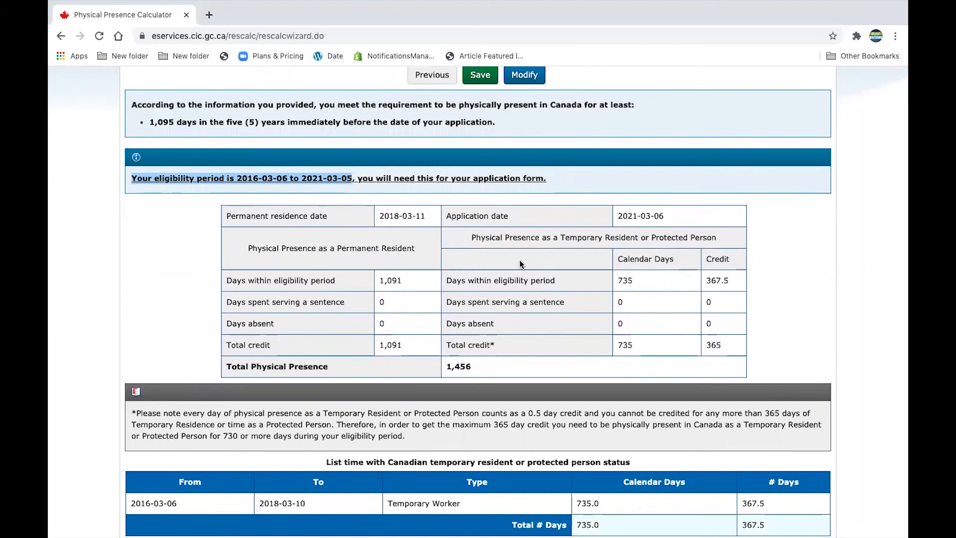
pyautogui.scroll(-3, 587, 290)
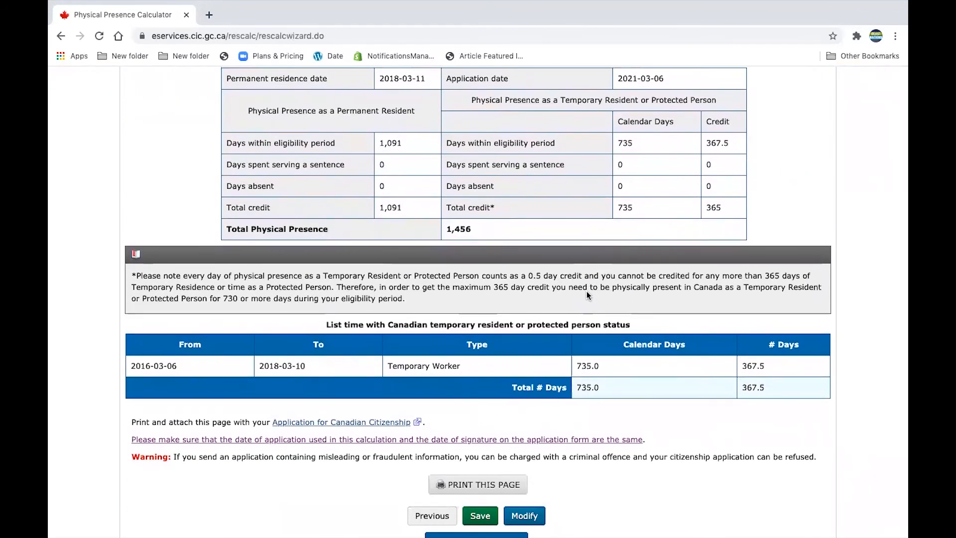
pyautogui.scroll(-2, 650, 395)
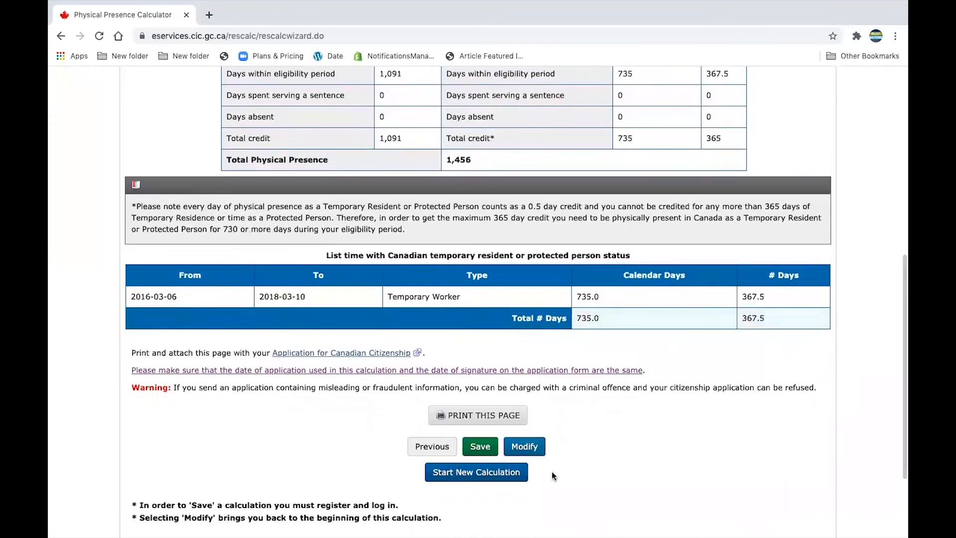
pyautogui.scroll(2, 570, 461)
pyautogui.scroll(4, 570, 461)
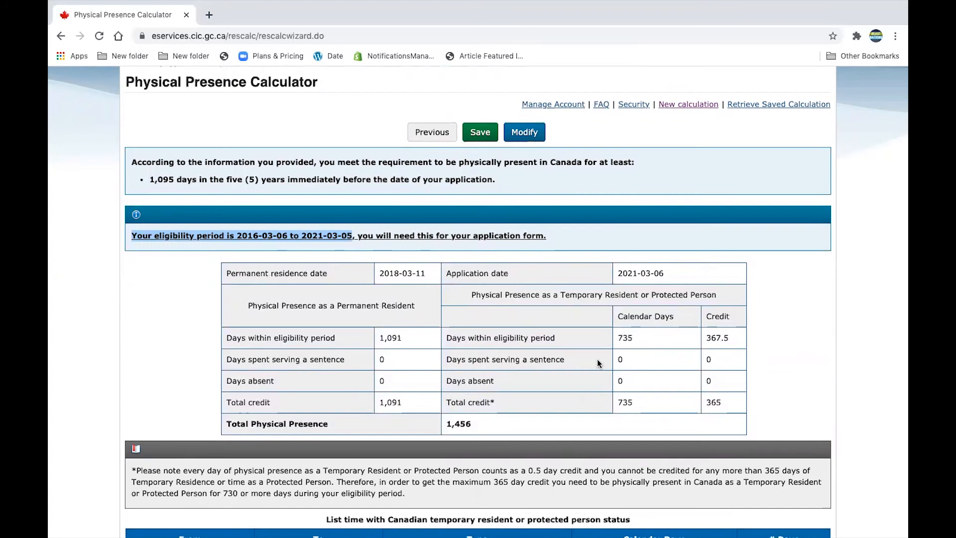
pyautogui.scroll(-5, 597, 360)
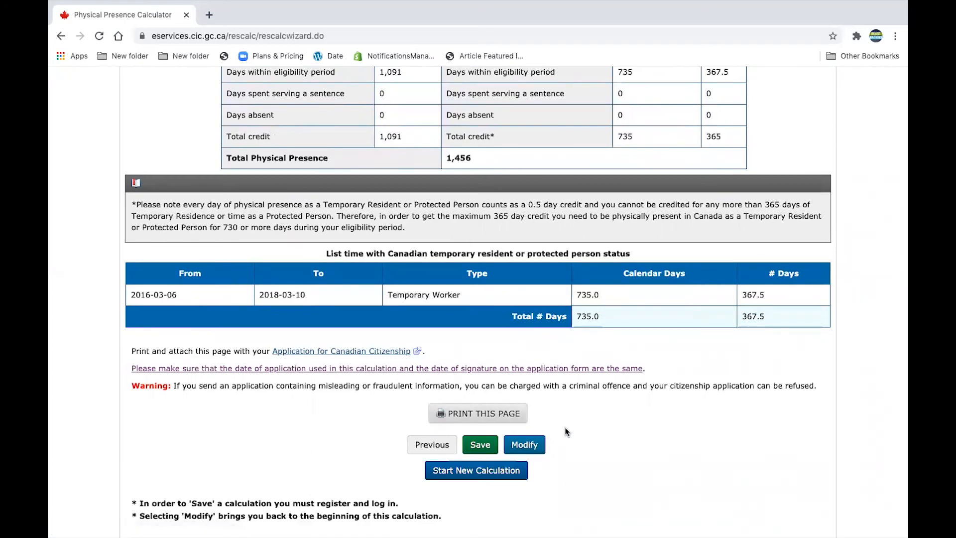
pyautogui.scroll(1, 565, 427)
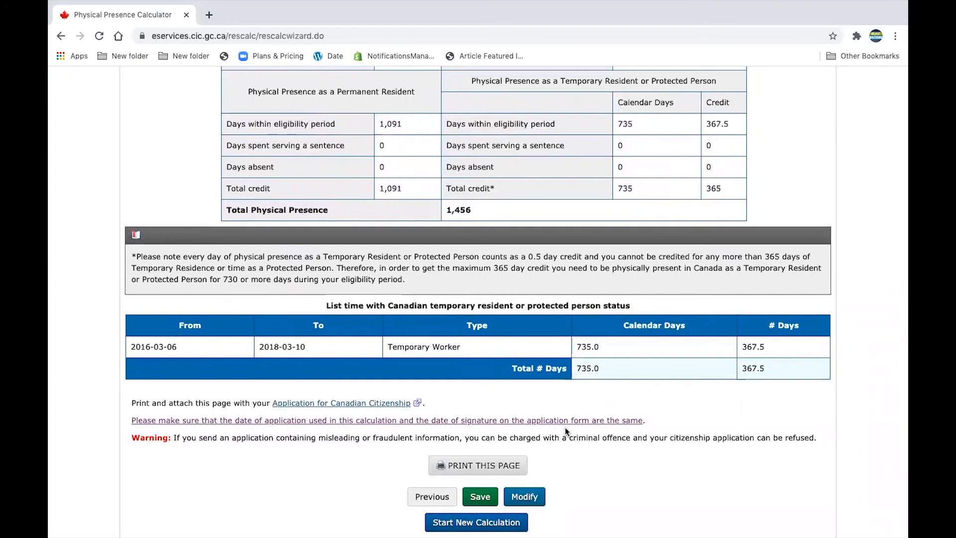
pyautogui.scroll(-3, 585, 480)
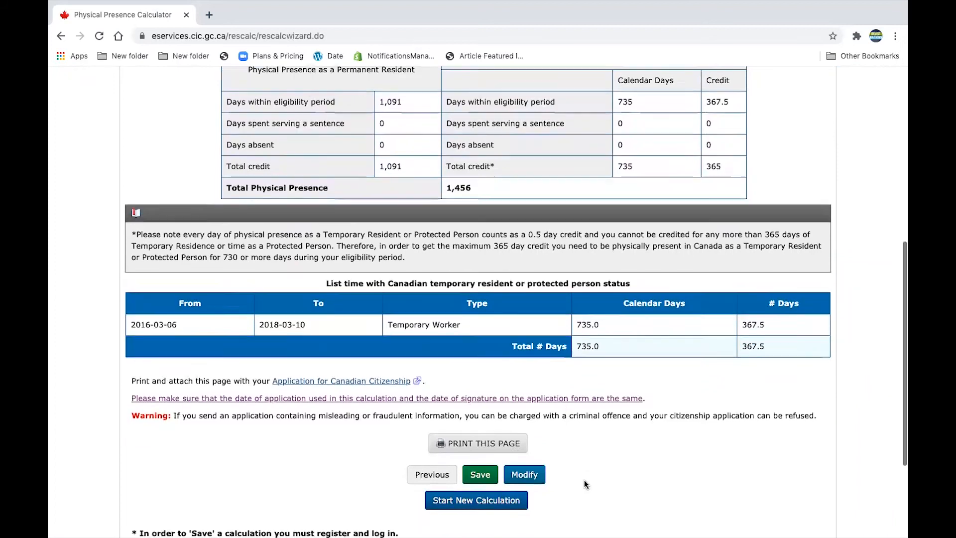
pyautogui.scroll(-1, 584, 480)
pyautogui.scroll(5, 584, 480)
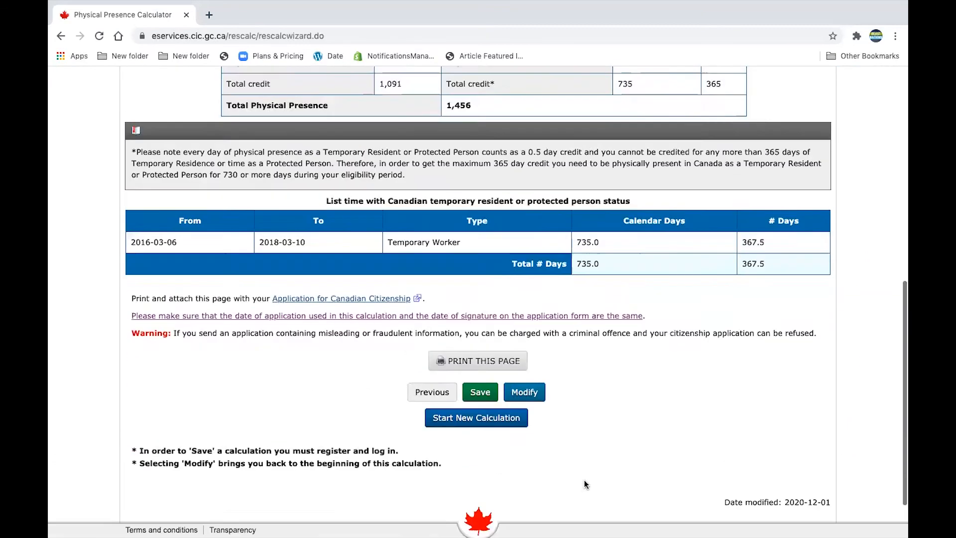
# Highlight the 'Physical Presence Calculator' heading at the top of the results page
pyautogui.scroll(3, 586, 484)
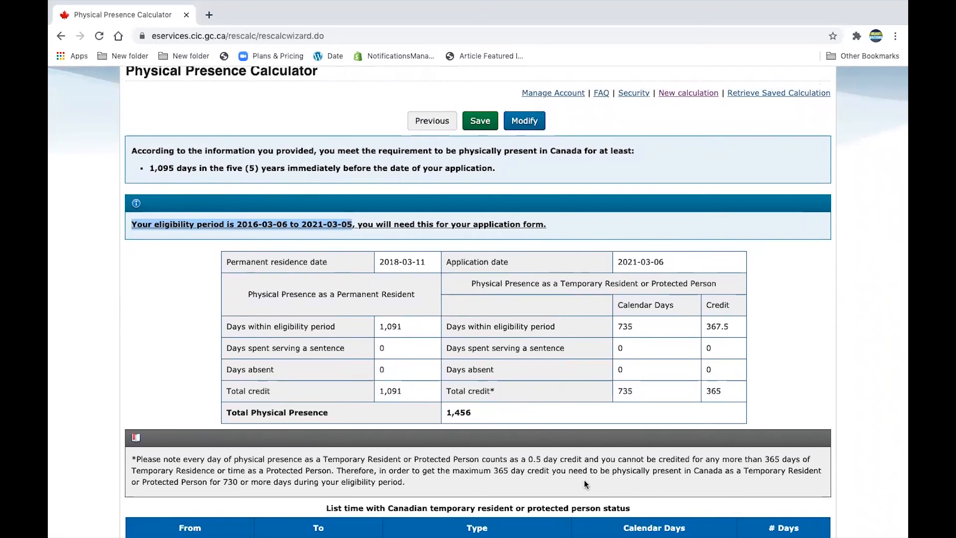
pyautogui.scroll(3, 584, 479)
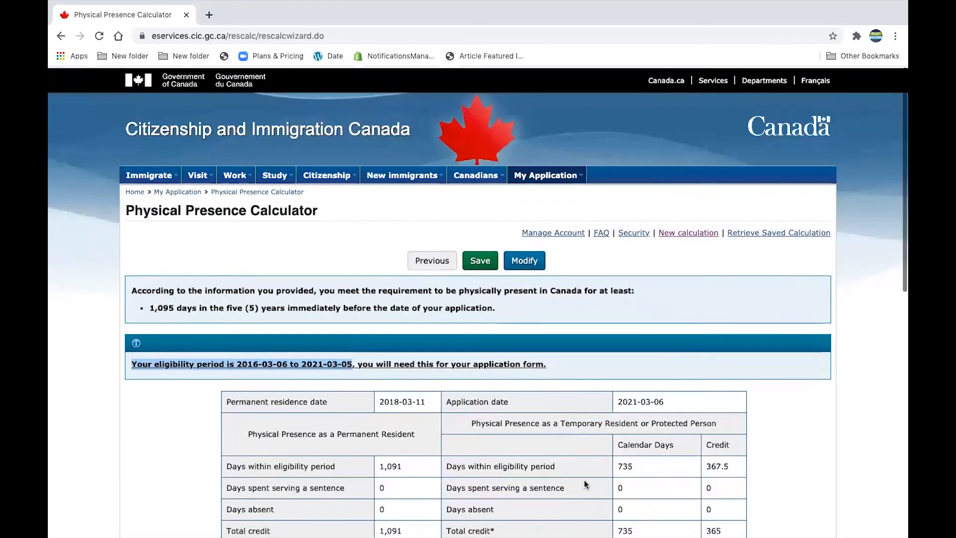
pyautogui.moveTo(321, 211); pyautogui.dragTo(127, 208)
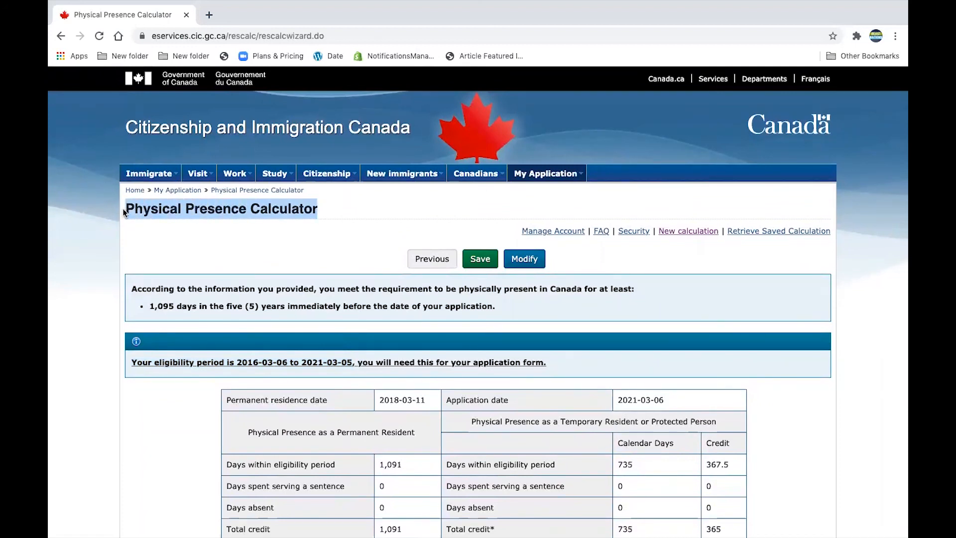